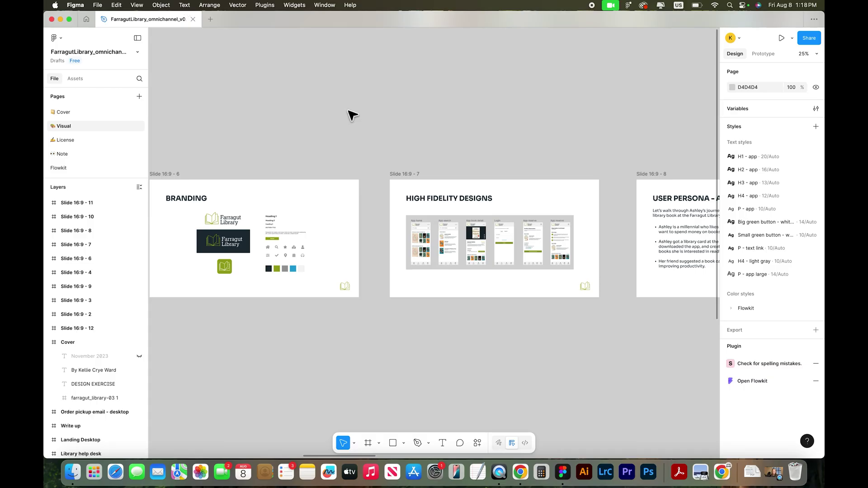
{"action": "scroll", "coordinate": [401, 137], "scroll_direction": "right", "scroll_amount": 1}
{"action": "scroll", "coordinate": [402, 136], "scroll_direction": "down", "scroll_amount": 5}
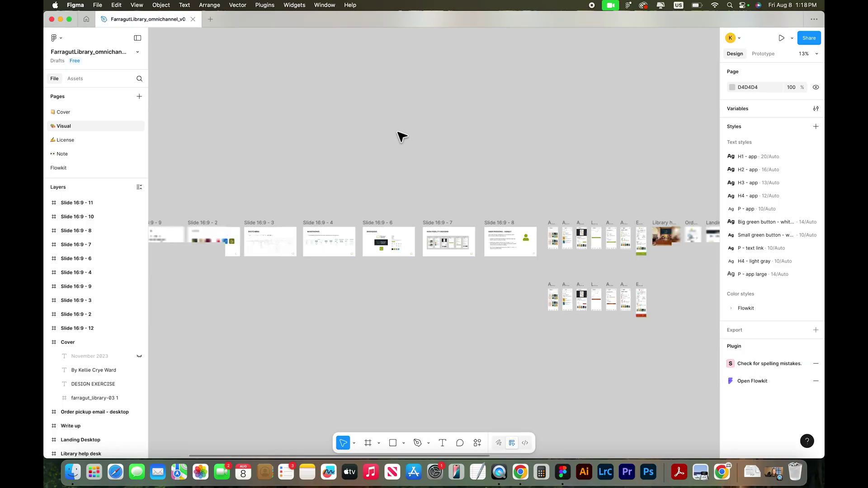
{"action": "scroll", "coordinate": [401, 136], "scroll_direction": "down", "scroll_amount": 3}
{"action": "scroll", "coordinate": [402, 136], "scroll_direction": "up", "scroll_amount": 3}
{"action": "scroll", "coordinate": [401, 136], "scroll_direction": "up", "scroll_amount": 5}
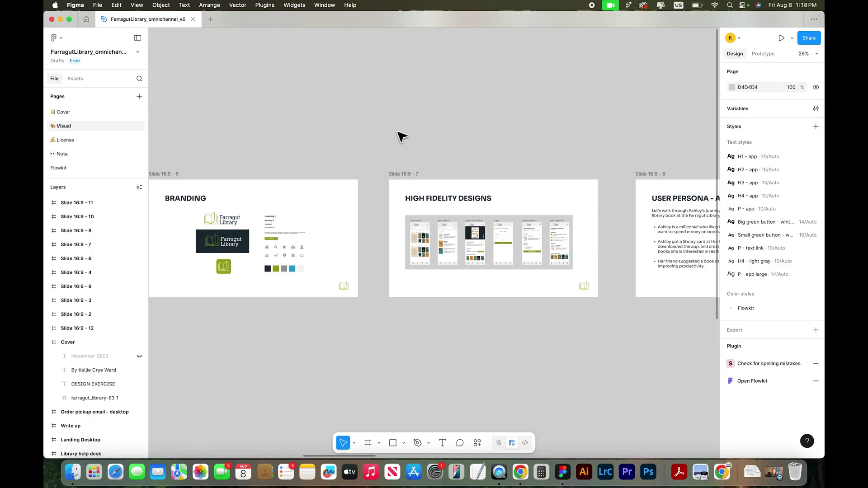
{"action": "scroll", "coordinate": [401, 137], "scroll_direction": "right", "scroll_amount": 3}
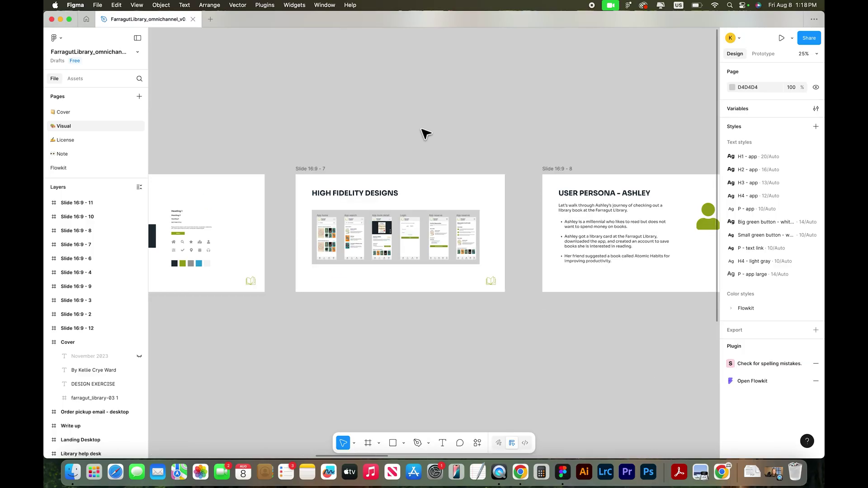
- Add a PDF export setting to the High Fidelity Designs frame (Slide 16:9 - 7) and view its options
{"action": "left_click", "coordinate": [311, 169]}
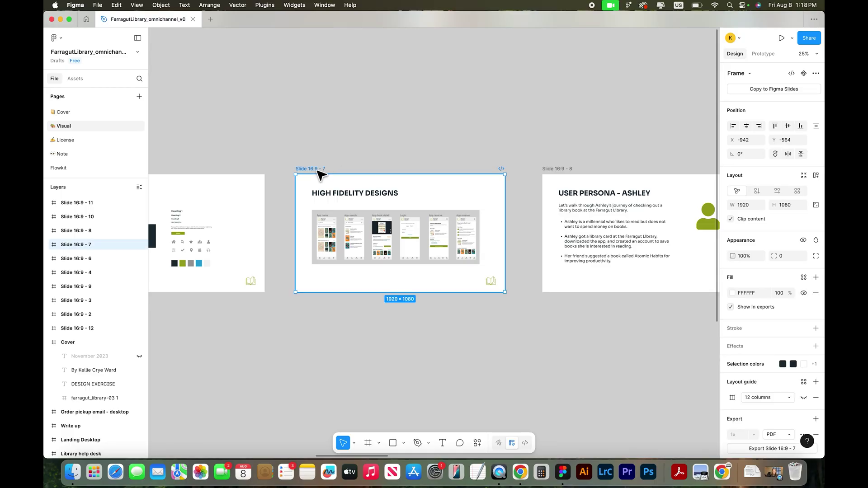
{"action": "scroll", "coordinate": [764, 271], "scroll_direction": "down", "scroll_amount": 3}
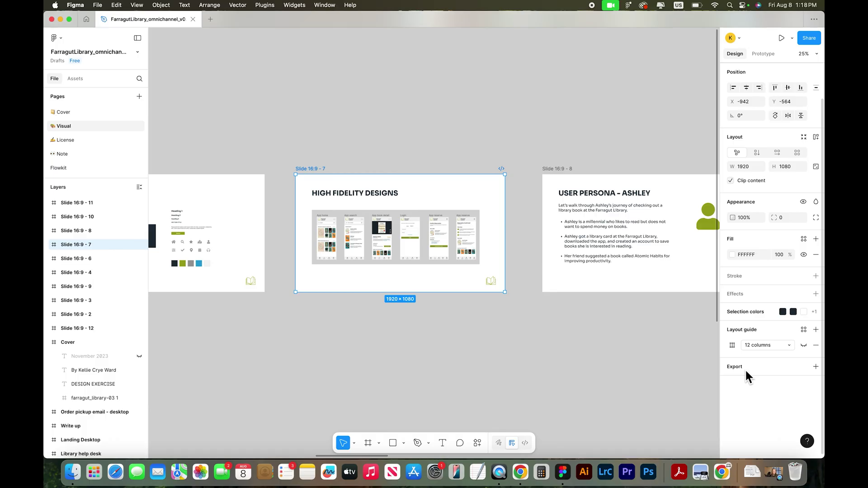
{"action": "left_click", "coordinate": [816, 367]}
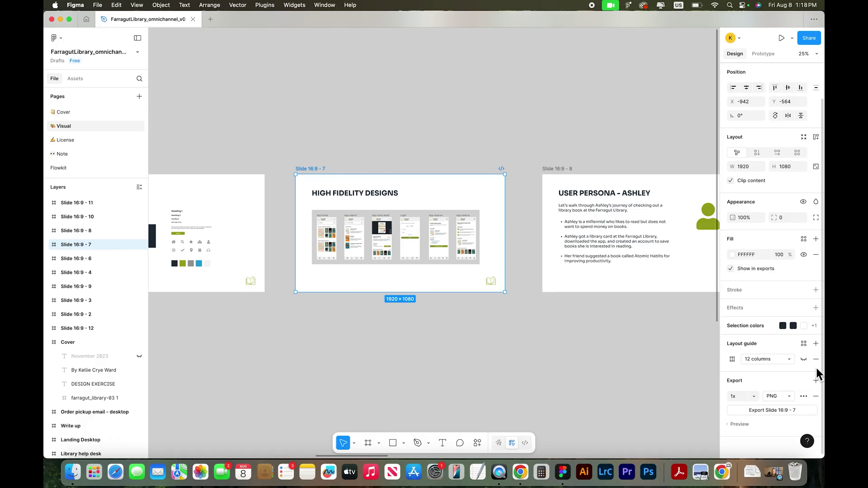
{"action": "left_click", "coordinate": [789, 398]}
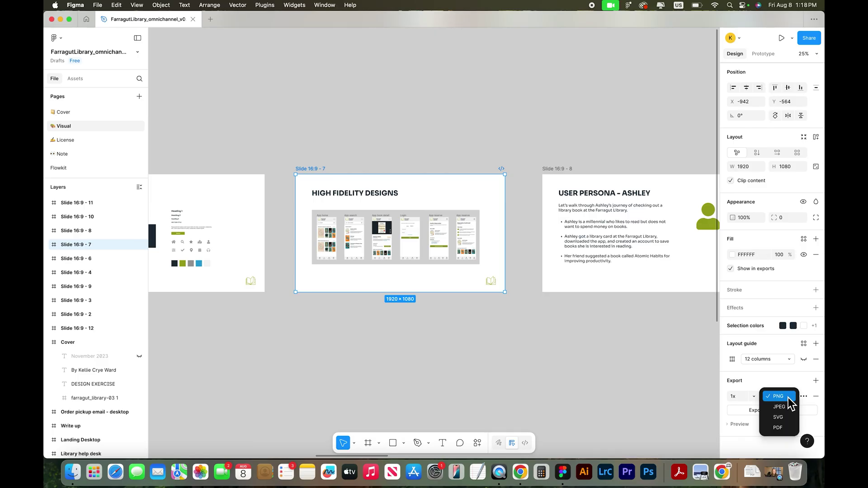
{"action": "left_click", "coordinate": [783, 428]}
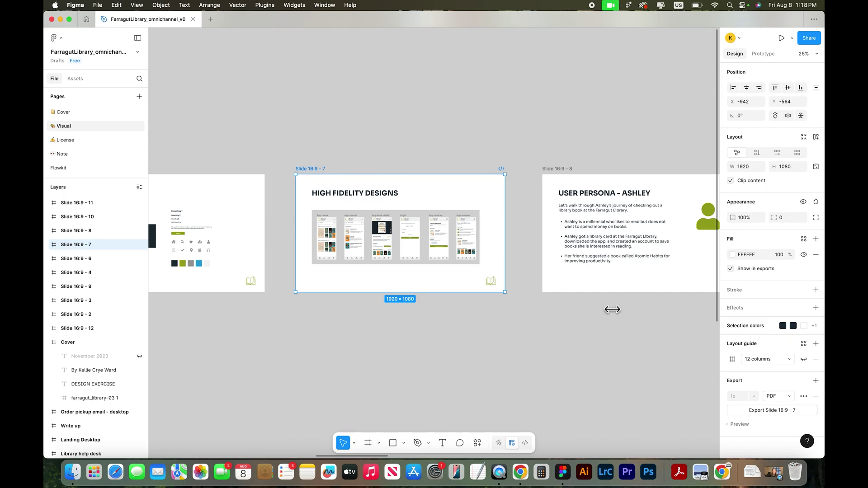
{"action": "left_click", "coordinate": [804, 396]}
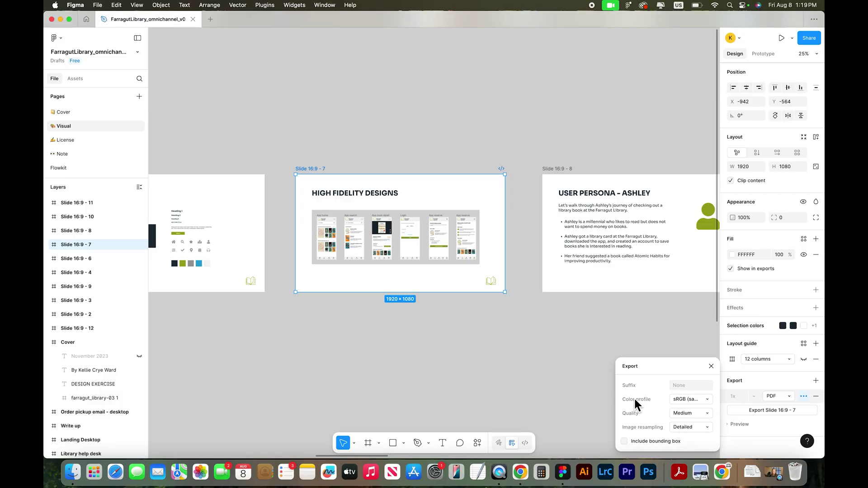
- Export Slide 16:9 - 7 as a High-quality PDF saved to Downloads
{"action": "left_click", "coordinate": [693, 414]}
{"action": "left_click", "coordinate": [739, 423]}
{"action": "left_click", "coordinate": [777, 412]}
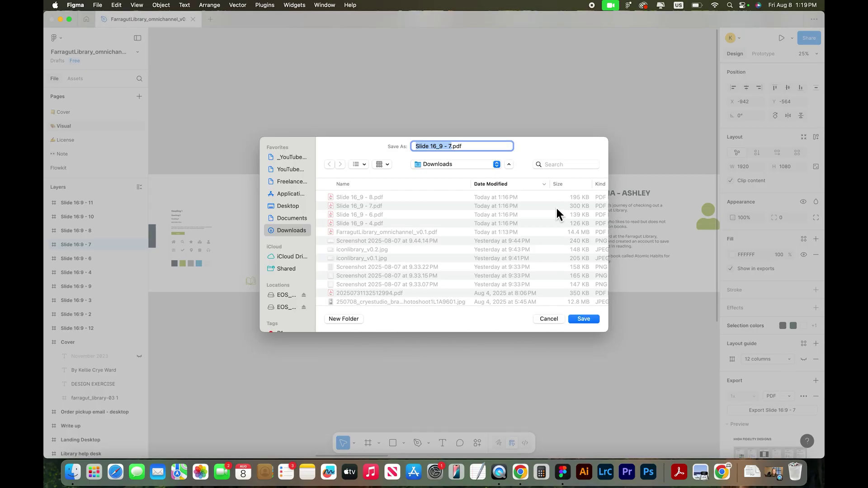
{"action": "left_click", "coordinate": [583, 319]}
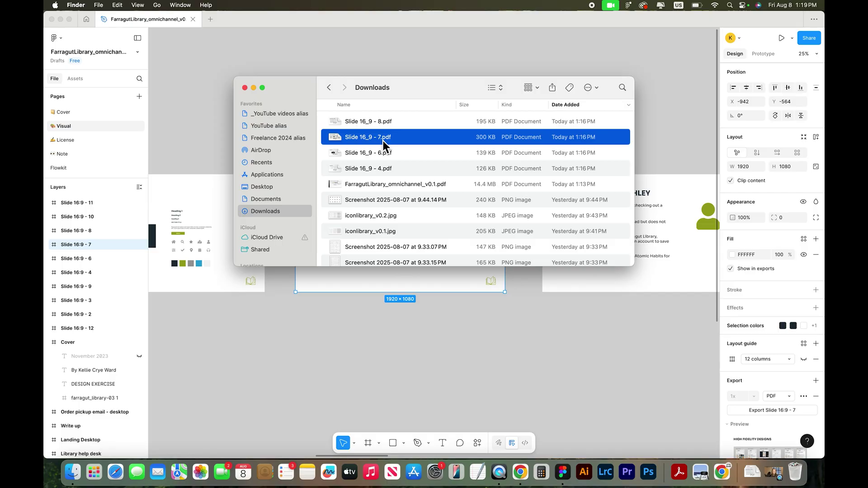
- Quick Look the exported Slide 16_9 - 7.pdf in Finder
{"action": "key", "text": "space"}
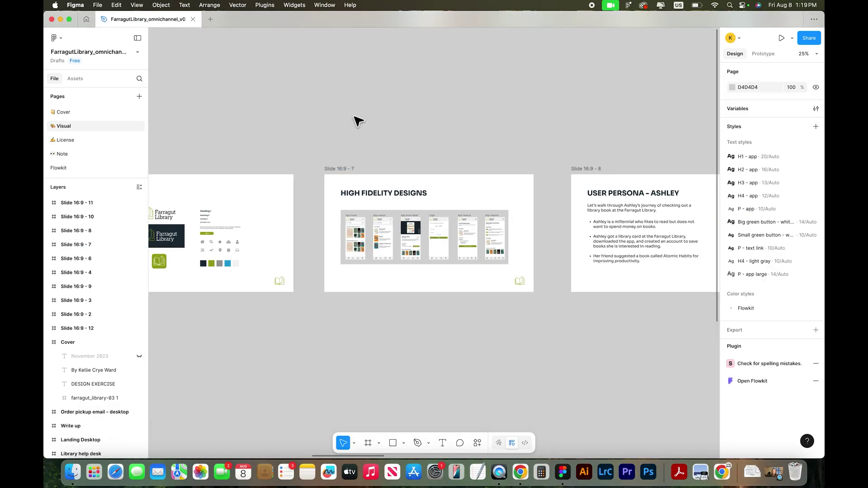
{"action": "scroll", "coordinate": [359, 122], "scroll_direction": "left", "scroll_amount": 10}
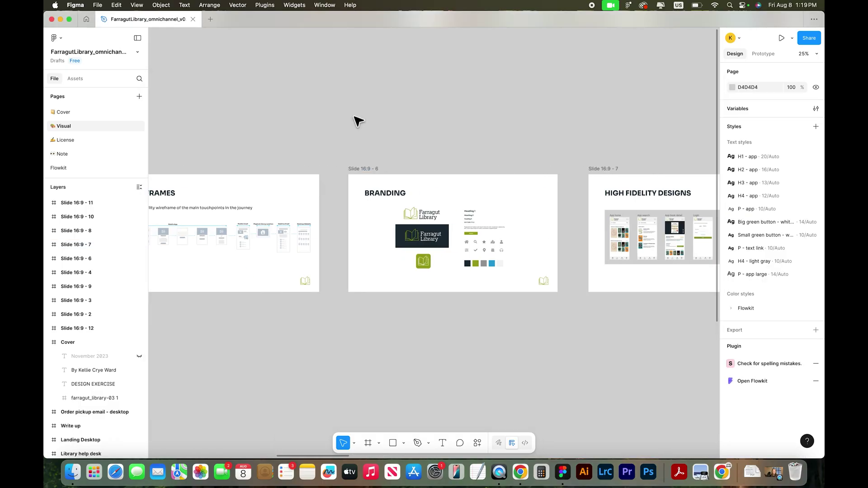
{"action": "scroll", "coordinate": [359, 121], "scroll_direction": "right", "scroll_amount": 8}
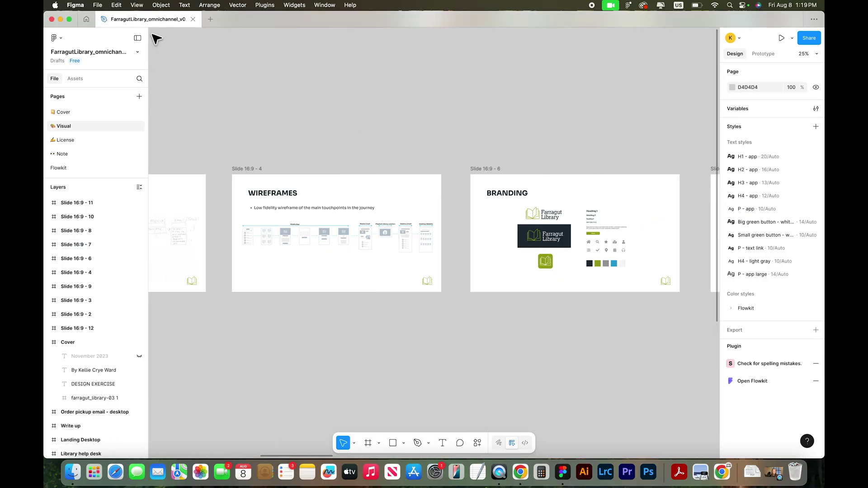
- Run File > Export Frames to PDF at High quality
{"action": "left_click", "coordinate": [99, 5]}
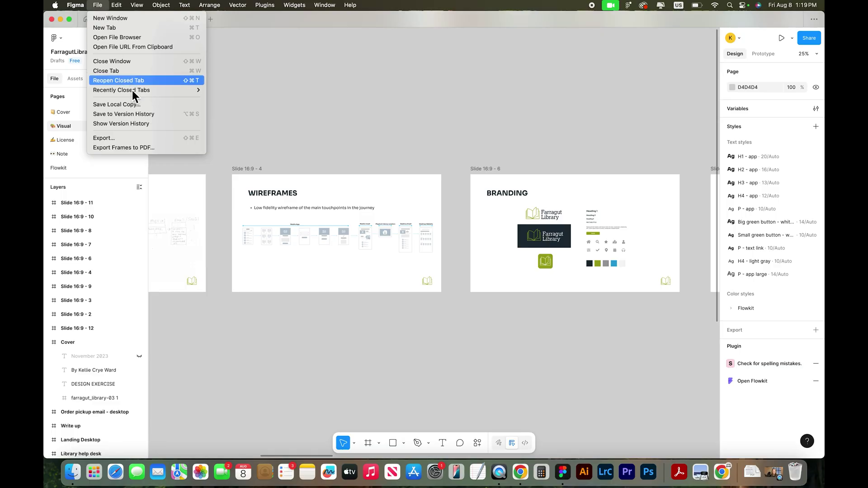
{"action": "left_click", "coordinate": [142, 149]}
{"action": "left_click", "coordinate": [460, 252]}
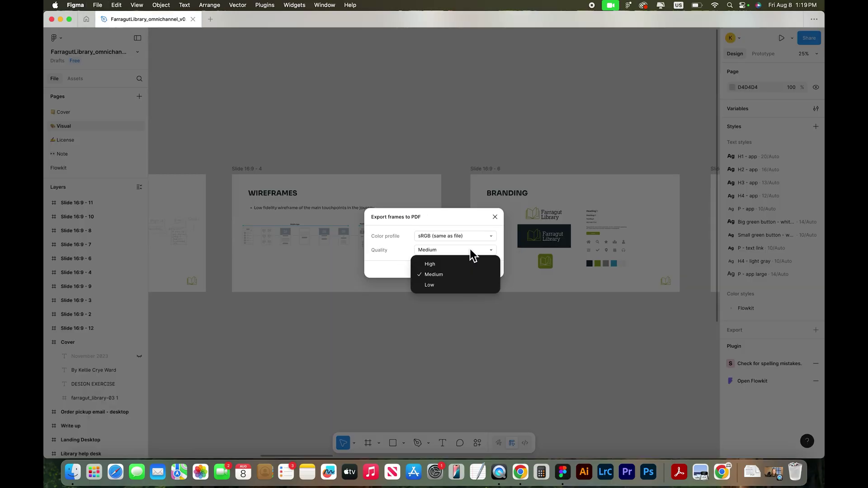
{"action": "left_click", "coordinate": [465, 262]}
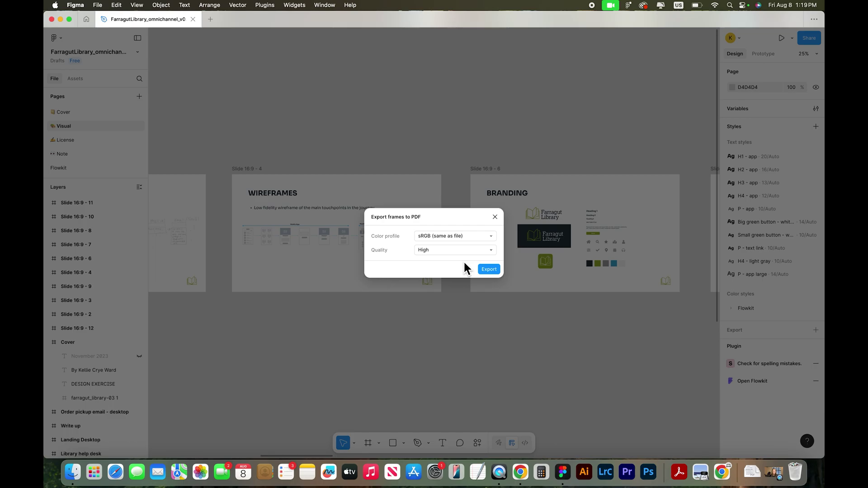
{"action": "left_click", "coordinate": [489, 270]}
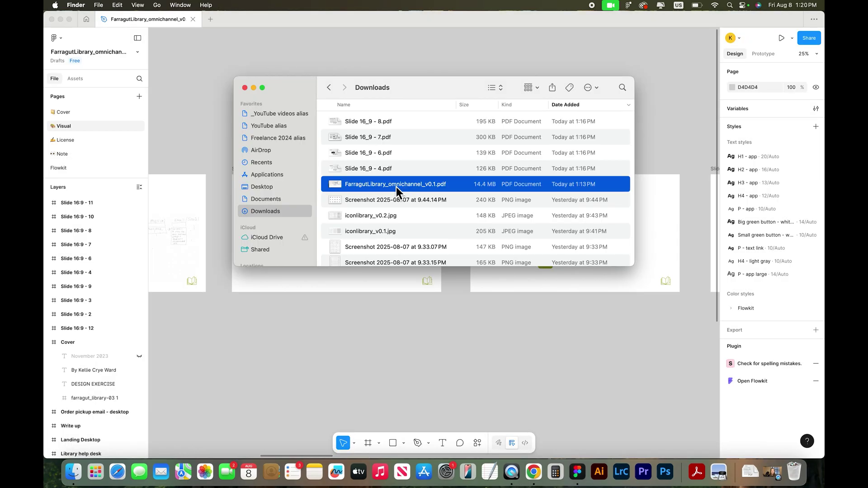
- Quick Look FarragutLibrary_omnichannel_v0.1.pdf, jump to the Design Challenge and mobile design pages, enlarge the window, close it
{"action": "key", "text": "space"}
{"action": "left_click", "coordinate": [708, 207]}
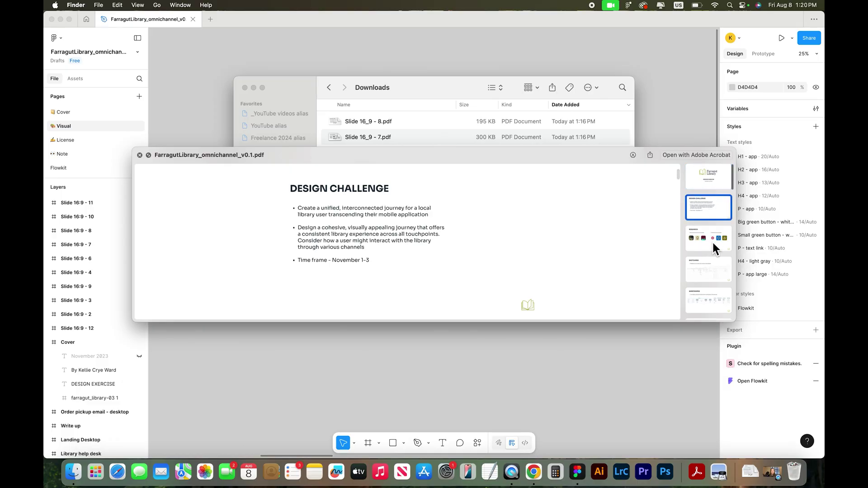
{"action": "left_click", "coordinate": [712, 275]}
{"action": "scroll", "coordinate": [693, 260], "scroll_direction": "down", "scroll_amount": 8}
{"action": "left_click", "coordinate": [691, 282]}
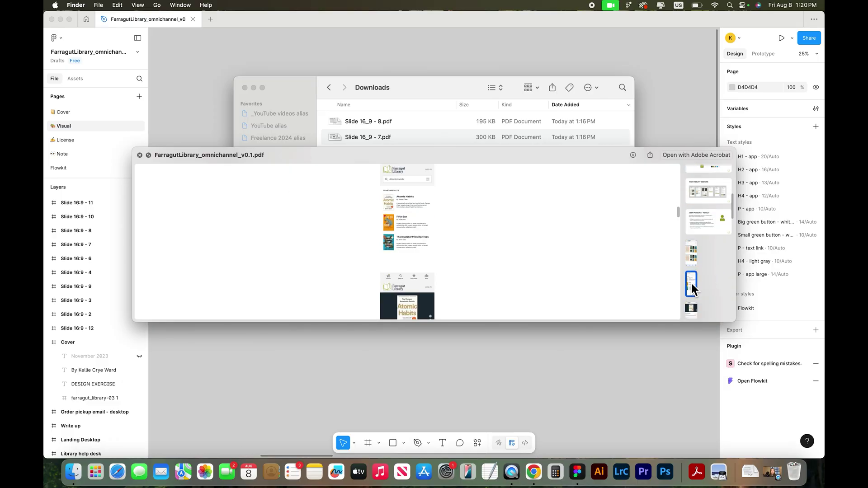
{"action": "scroll", "coordinate": [692, 289], "scroll_direction": "down", "scroll_amount": 4}
{"action": "left_click_drag", "start_coordinate": [733, 319], "coordinate": [735, 423]}
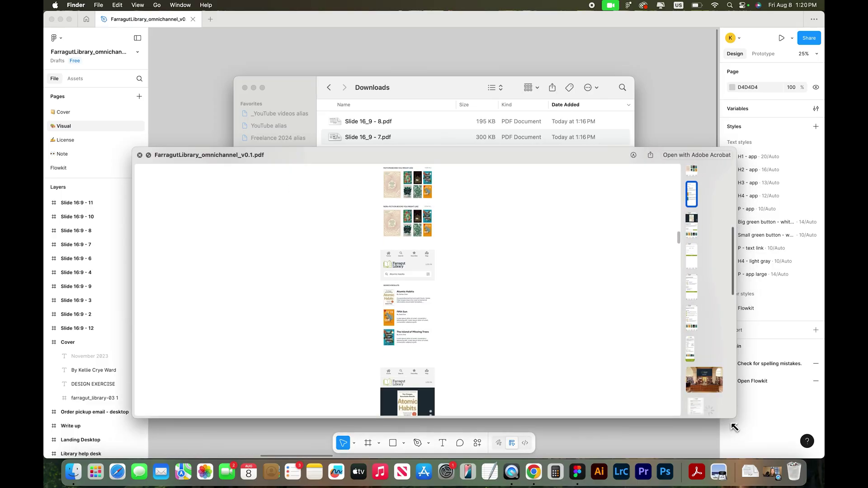
{"action": "key", "text": "Escape"}
{"action": "scroll", "coordinate": [284, 131], "scroll_direction": "left", "scroll_amount": 5}
{"action": "scroll", "coordinate": [284, 131], "scroll_direction": "left", "scroll_amount": 5}
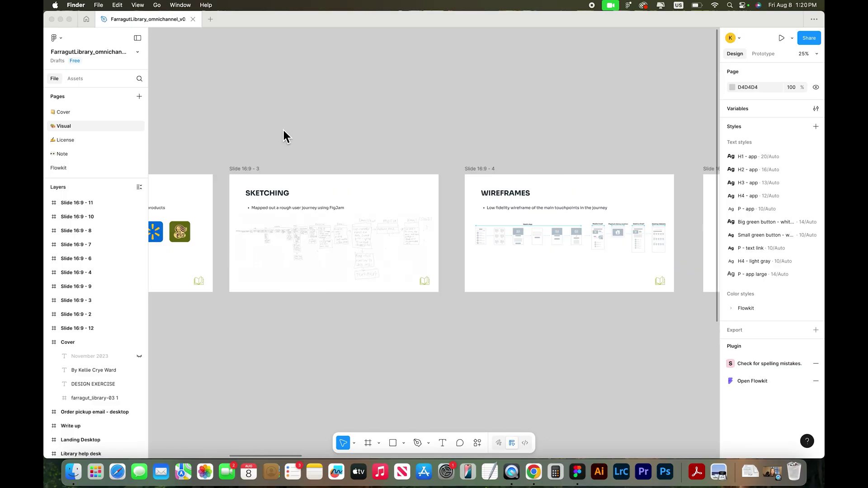
{"action": "scroll", "coordinate": [284, 131], "scroll_direction": "left", "scroll_amount": 5}
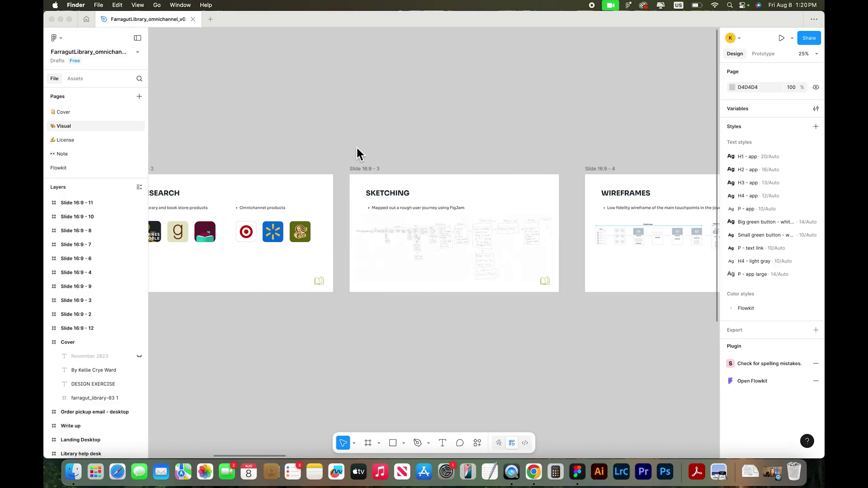
- Shift-select the Sketching and Wireframes frames, then open and dismiss the File menu
{"action": "left_click", "coordinate": [360, 169]}
{"action": "left_click", "coordinate": [367, 169]}
{"action": "left_click", "coordinate": [606, 173], "text": "shift"}
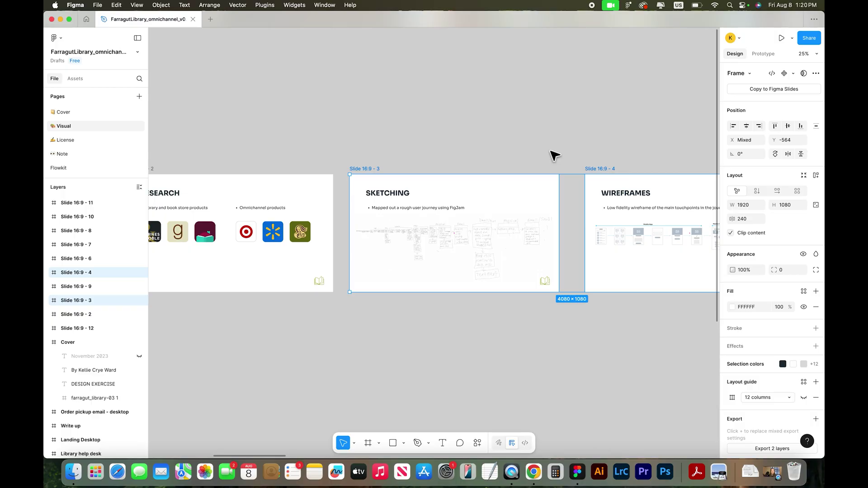
{"action": "left_click", "coordinate": [553, 155]}
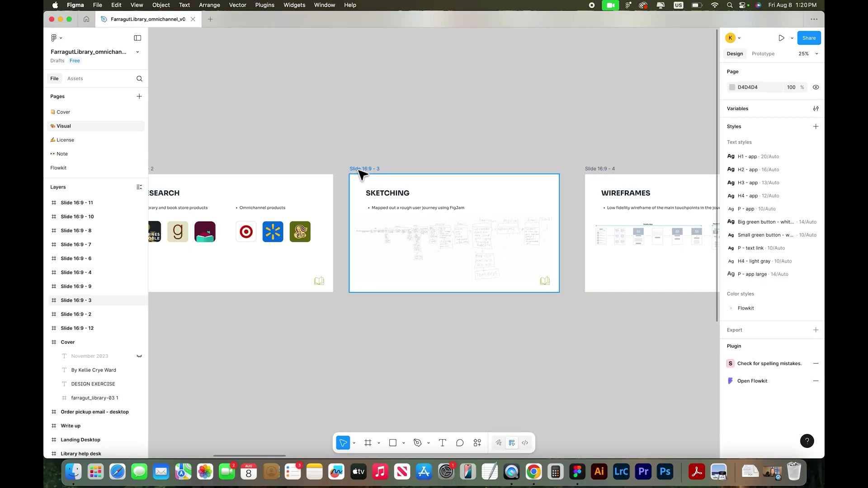
{"action": "left_click", "coordinate": [359, 170]}
{"action": "left_click", "coordinate": [579, 187], "text": "shift"}
{"action": "left_click", "coordinate": [379, 123]}
{"action": "left_click", "coordinate": [365, 169]}
{"action": "left_click", "coordinate": [600, 169], "text": "shift"}
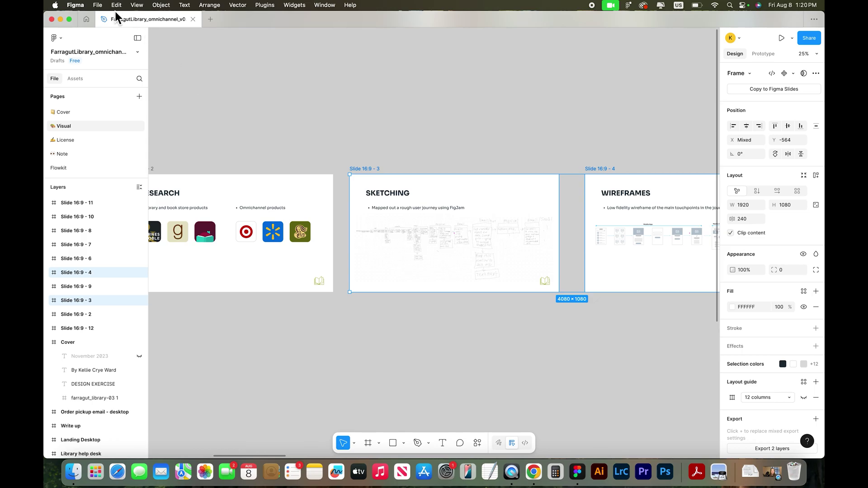
{"action": "left_click", "coordinate": [98, 4]}
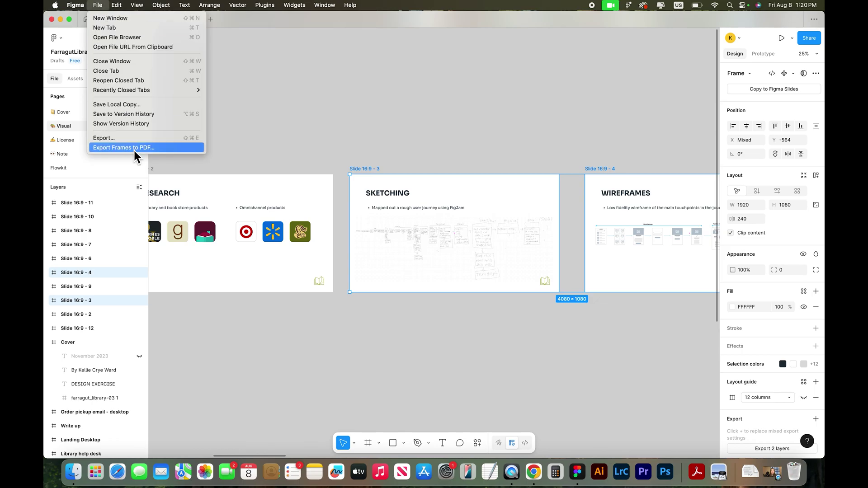
{"action": "left_click", "coordinate": [416, 139]}
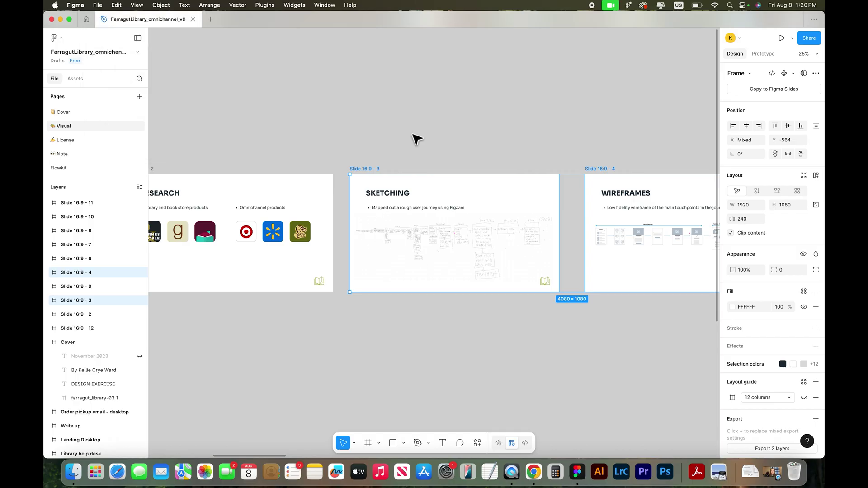